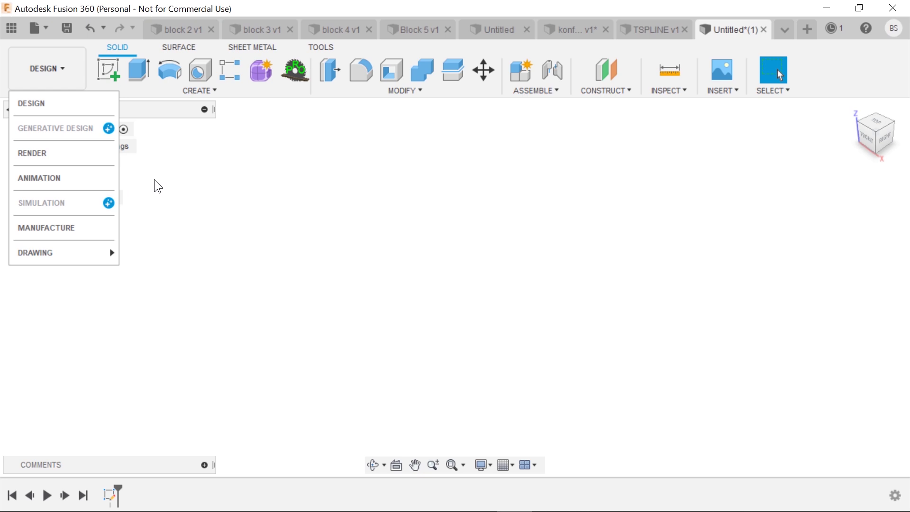
- Show the untitled design's workspaces: Design, Render, Animation, Manufacture, Drawing and others
{"action": "left_click", "coordinate": [155, 180]}
{"action": "left_click", "coordinate": [54, 79]}
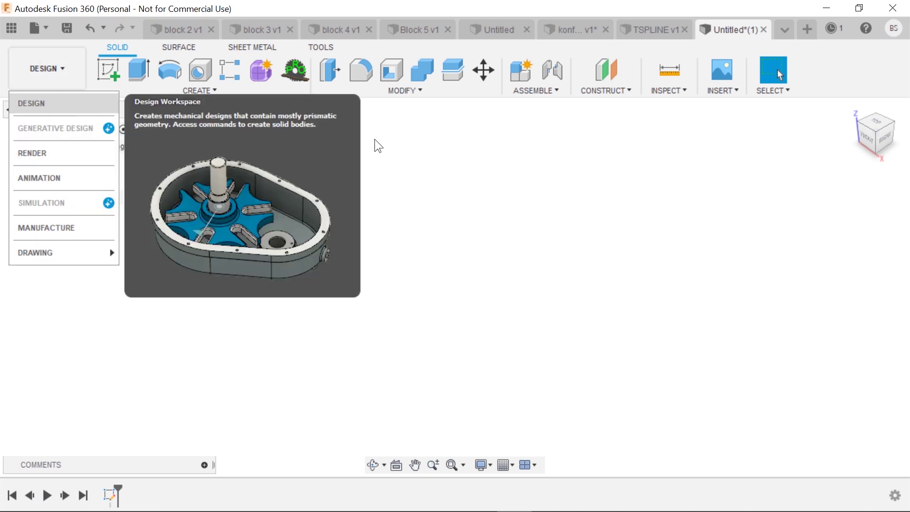
- Sketch a center-diameter circle at the origin on the front plane
{"action": "left_click", "coordinate": [367, 195]}
{"action": "key", "text": "s"}
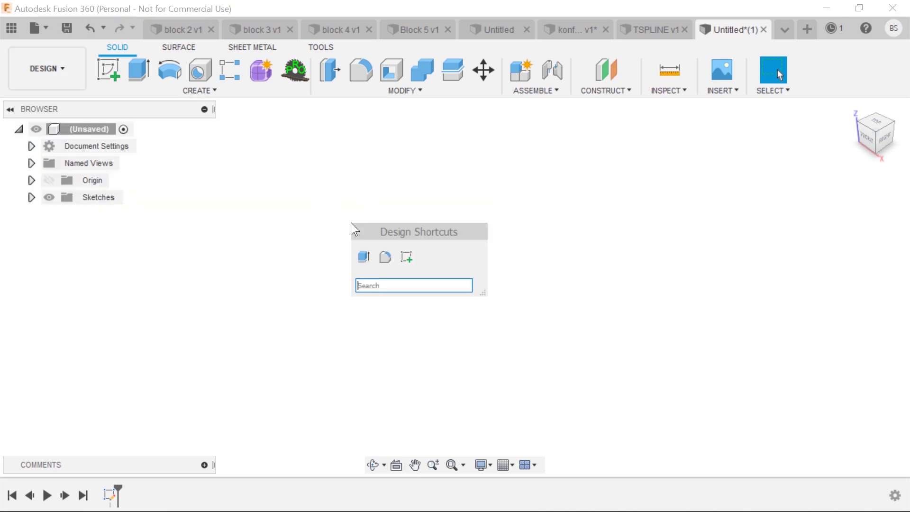
{"action": "left_click", "coordinate": [407, 256]}
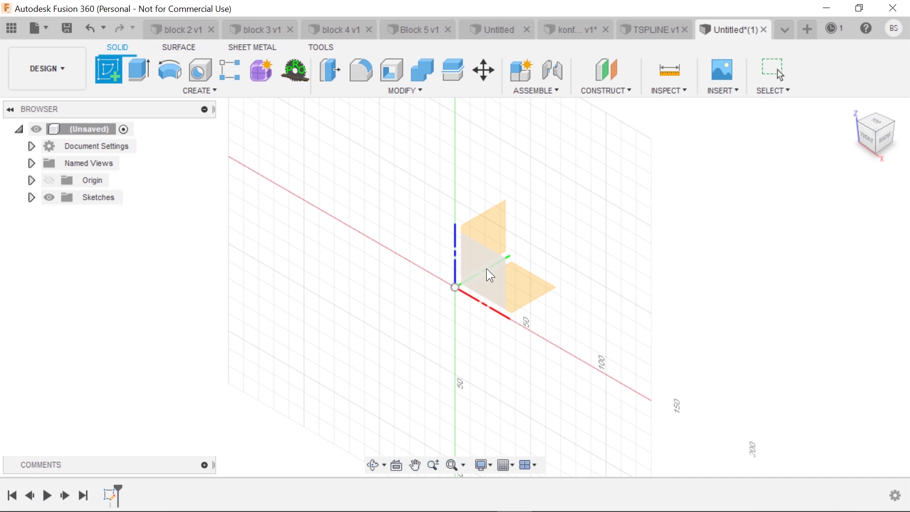
{"action": "left_click", "coordinate": [487, 275]}
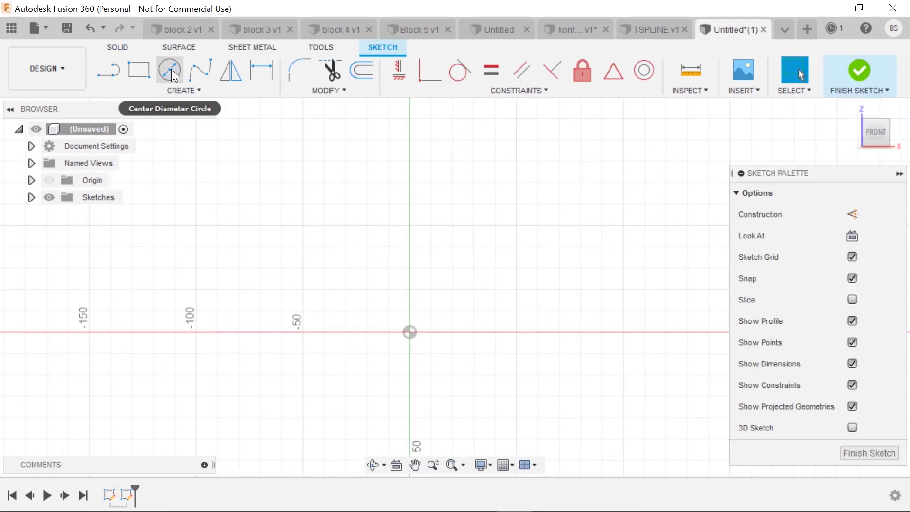
{"action": "left_click", "coordinate": [170, 70]}
{"action": "left_click", "coordinate": [410, 332]}
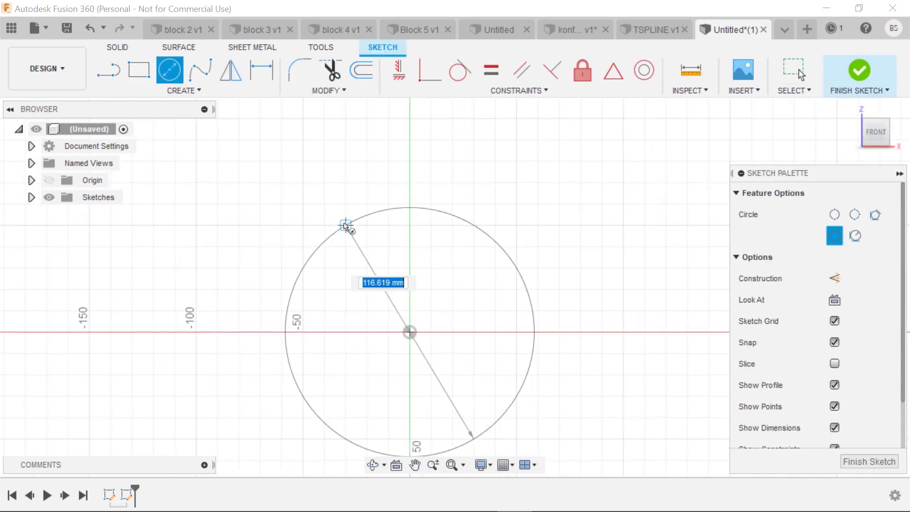
{"action": "left_click", "coordinate": [348, 226]}
- Extrude the circle 100 mm into a cylinder
{"action": "key", "text": "e"}
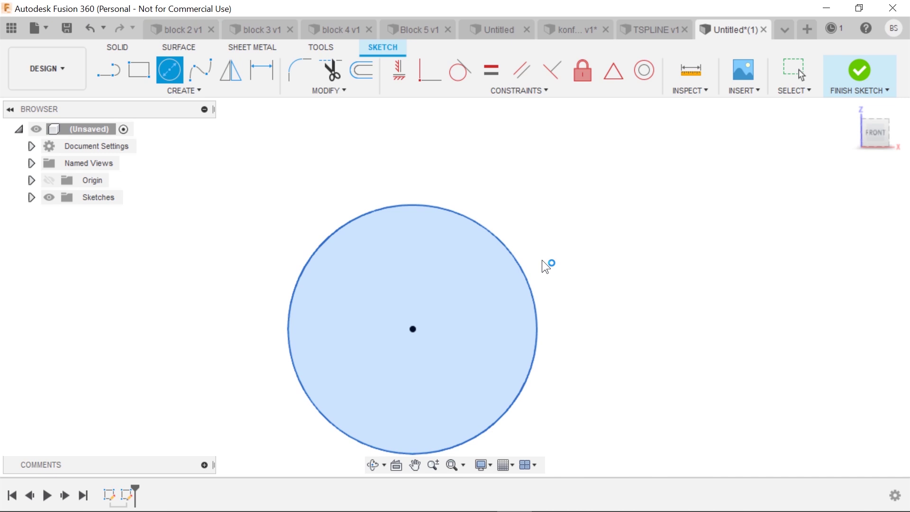
{"action": "left_click_drag", "start_coordinate": [475, 275], "coordinate": [633, 202]}
{"action": "key", "text": "Return"}
{"action": "scroll", "coordinate": [635, 205], "scroll_direction": "down", "scroll_amount": 3}
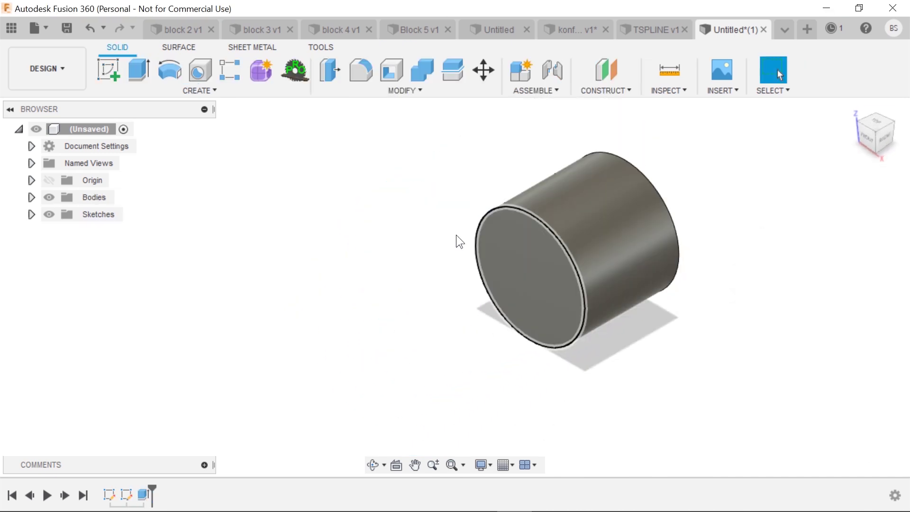
- Round the cylinder's front end edge with a 50 mm fillet
{"action": "key", "text": "f"}
{"action": "left_click", "coordinate": [537, 217]}
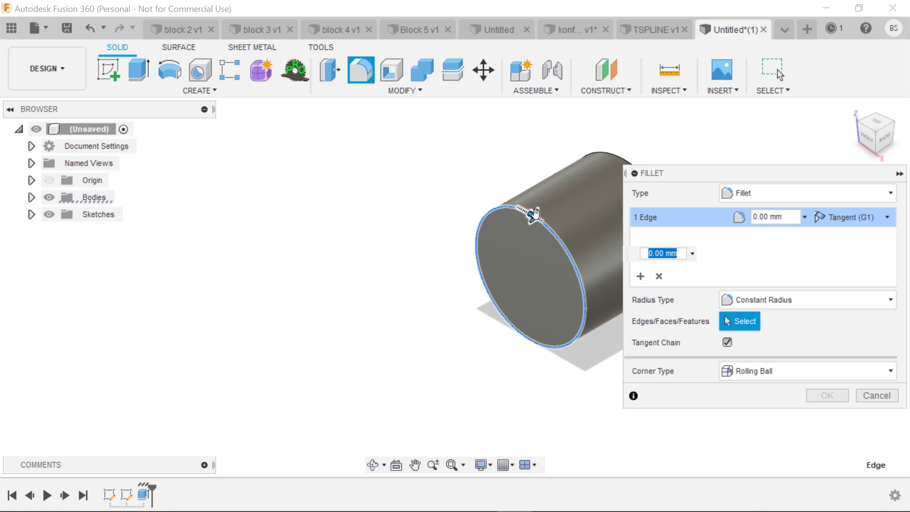
{"action": "type", "text": "50"}
{"action": "left_click", "coordinate": [828, 395]}
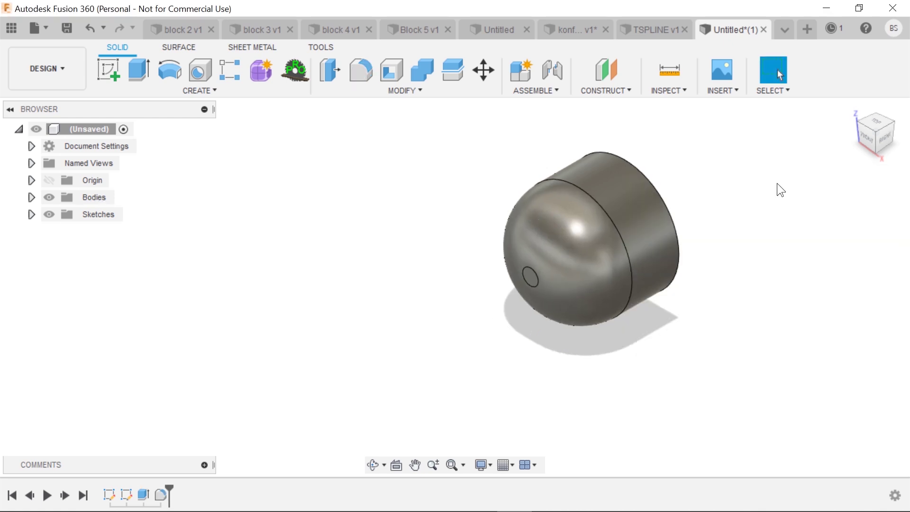
{"action": "scroll", "coordinate": [757, 185], "scroll_direction": "up", "scroll_amount": 3}
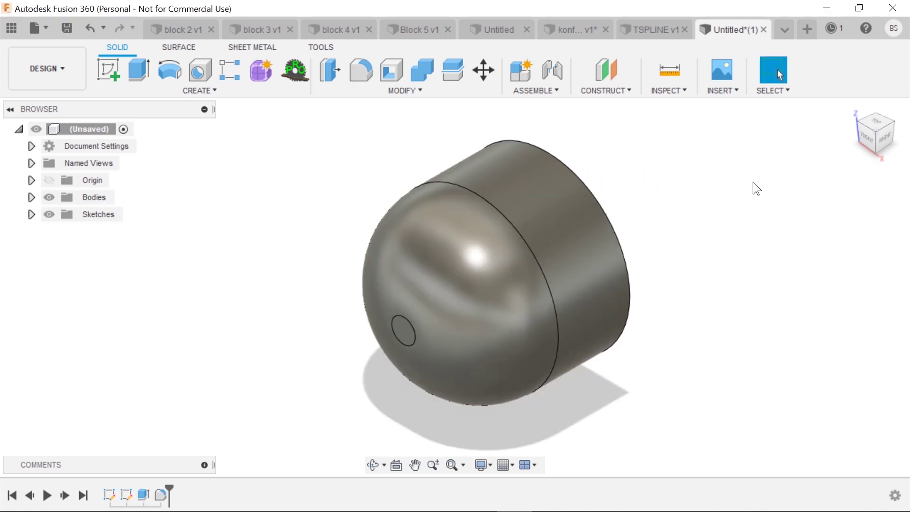
- Browse the Surface, Sheet Metal and Tools tabs and their command lists
{"action": "left_click", "coordinate": [176, 47]}
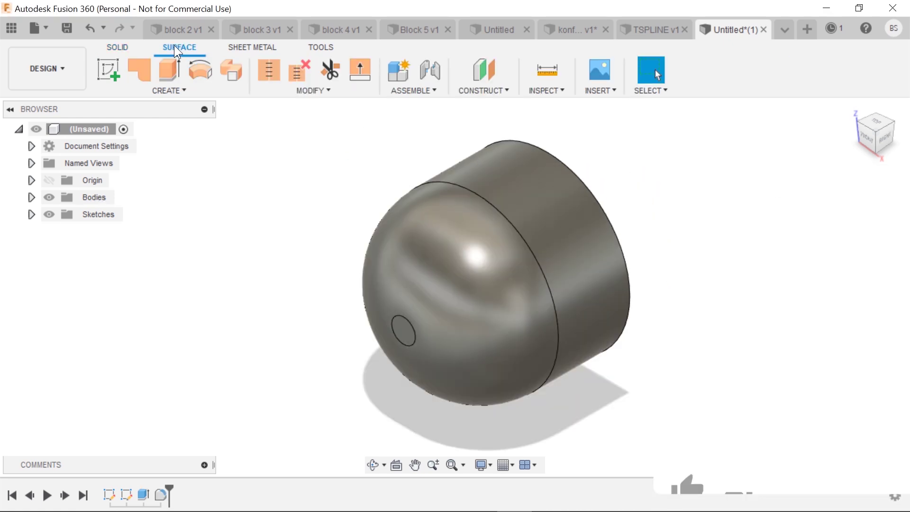
{"action": "left_click", "coordinate": [247, 48]}
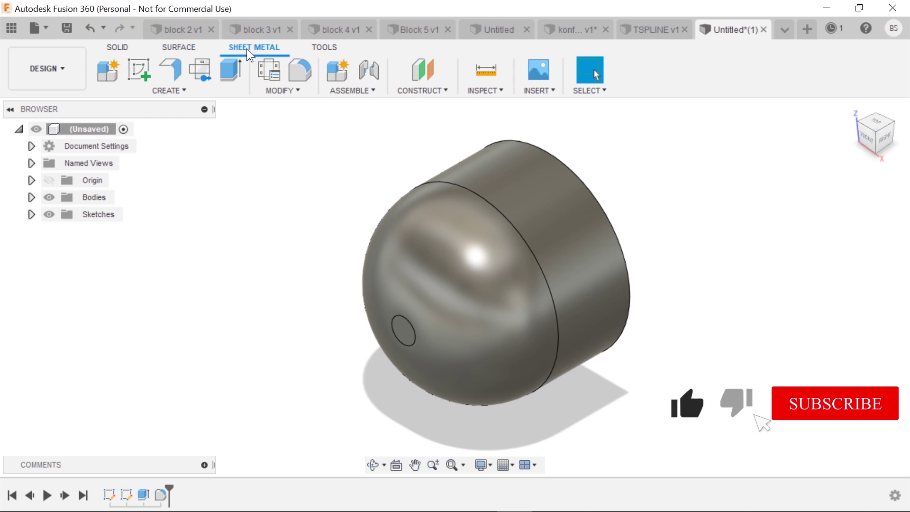
{"action": "left_click", "coordinate": [175, 90]}
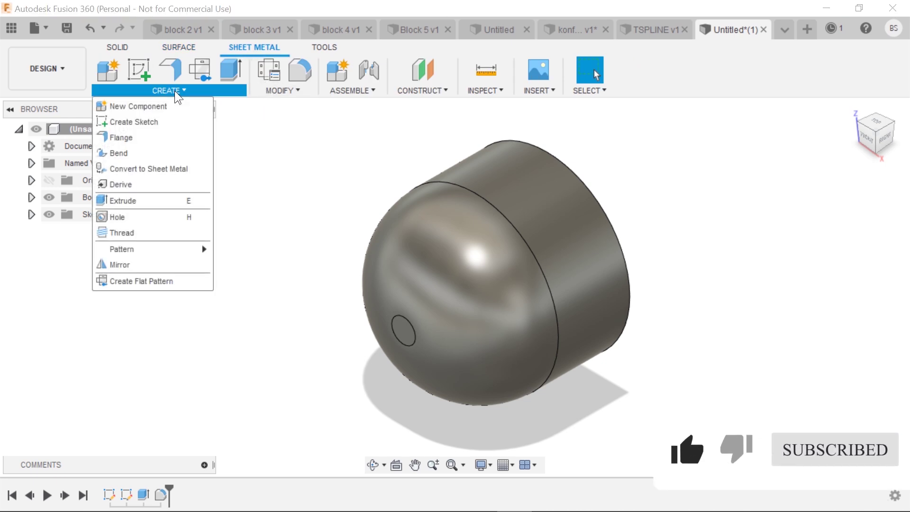
{"action": "left_click", "coordinate": [280, 89]}
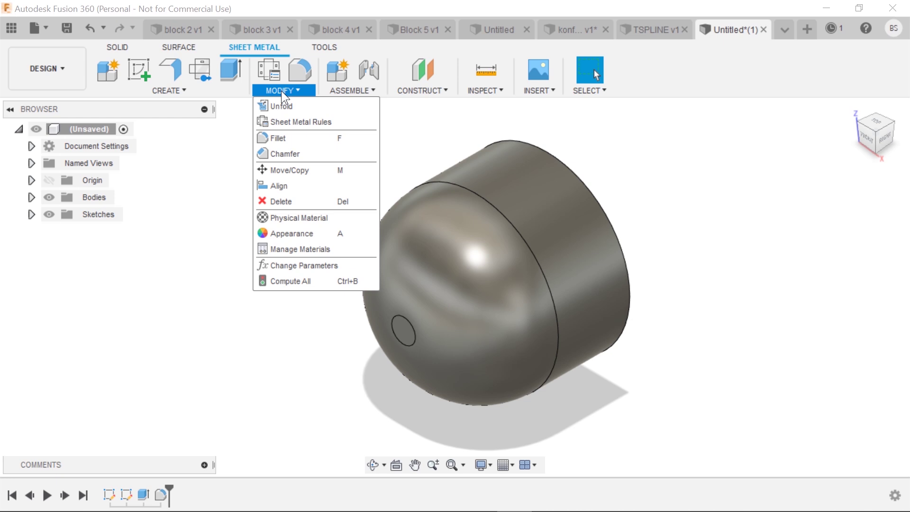
{"action": "left_click", "coordinate": [323, 48]}
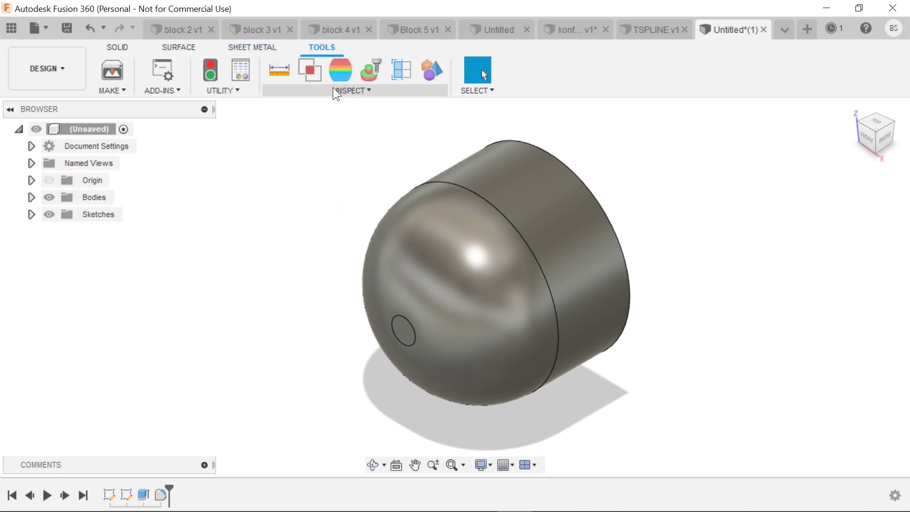
{"action": "left_click", "coordinate": [221, 91]}
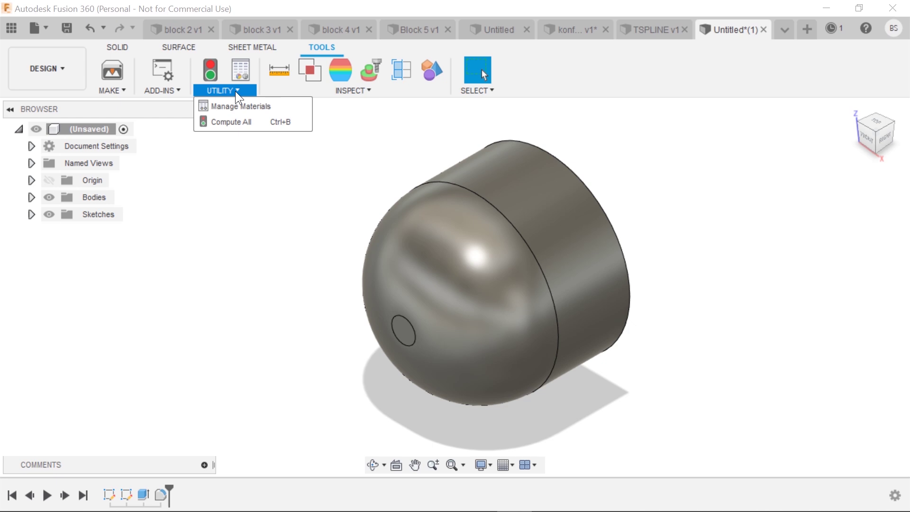
{"action": "left_click", "coordinate": [163, 88]}
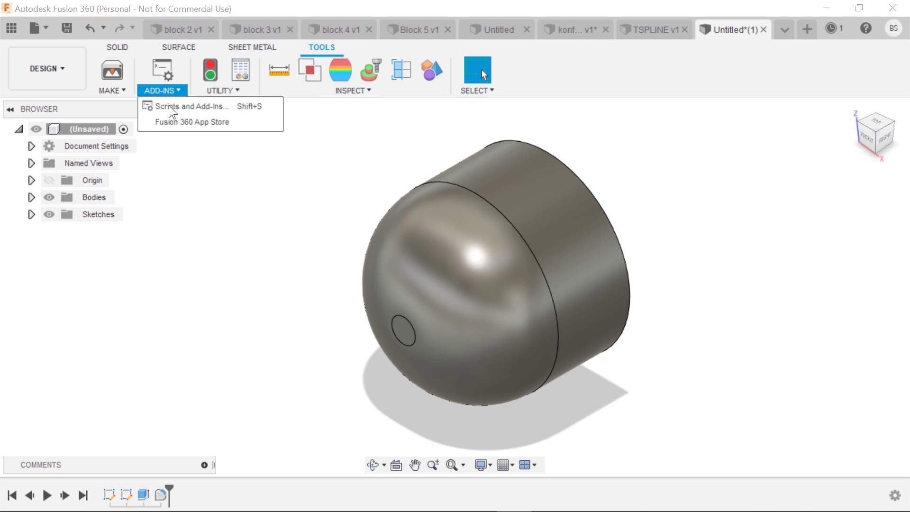
{"action": "left_click", "coordinate": [286, 131]}
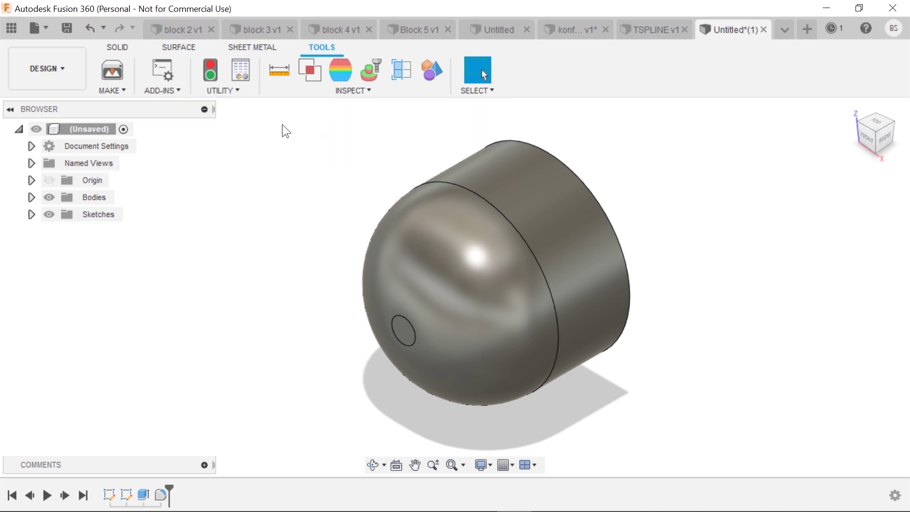
- Start 3D Print preparation for the cylinder, keeping Custom as the print utility
{"action": "left_click", "coordinate": [123, 90]}
{"action": "left_click", "coordinate": [126, 100]}
{"action": "left_click", "coordinate": [854, 346]}
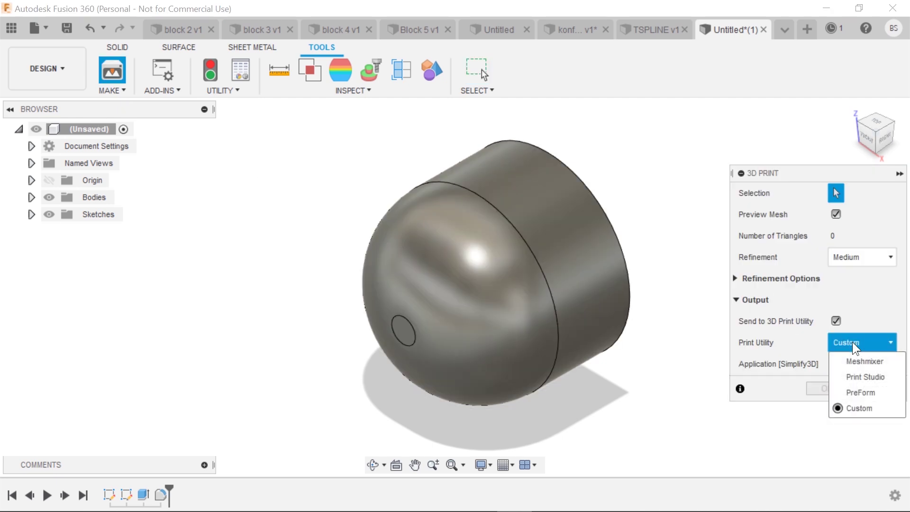
{"action": "left_click", "coordinate": [801, 351]}
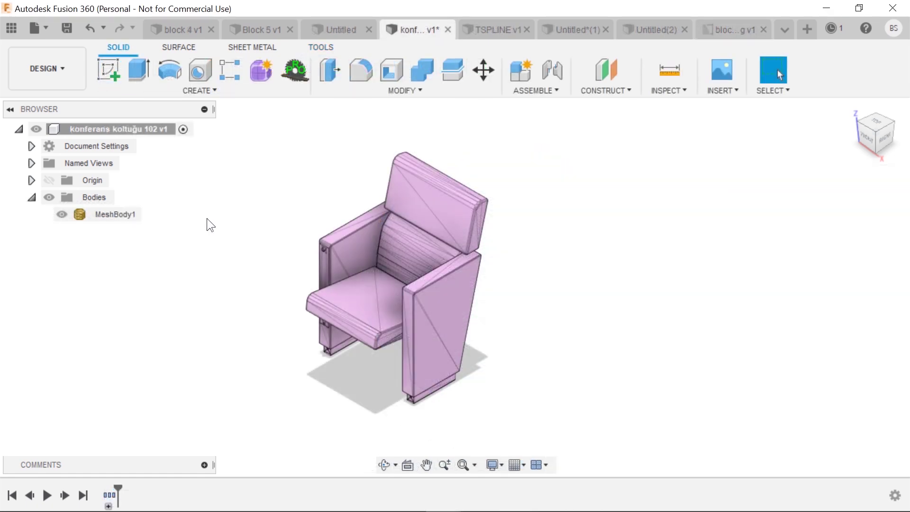
- Edit and finish the chair's MeshBody1, then show the workspace list
{"action": "left_click", "coordinate": [101, 215]}
{"action": "right_click", "coordinate": [101, 215]}
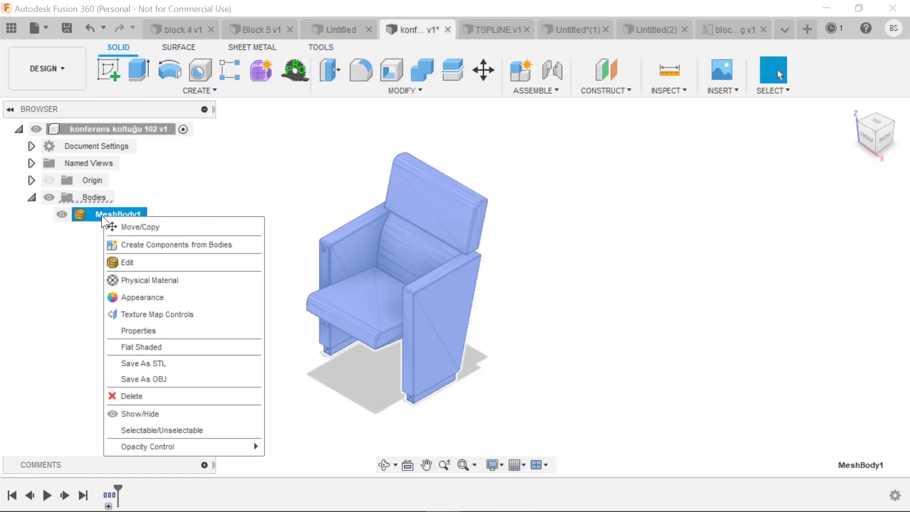
{"action": "left_click", "coordinate": [127, 262]}
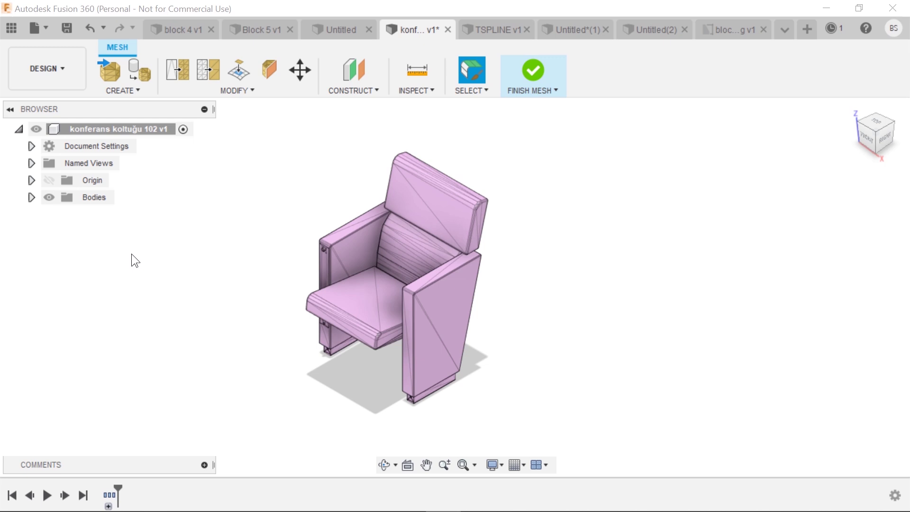
{"action": "left_click", "coordinate": [533, 72]}
{"action": "left_click", "coordinate": [61, 75]}
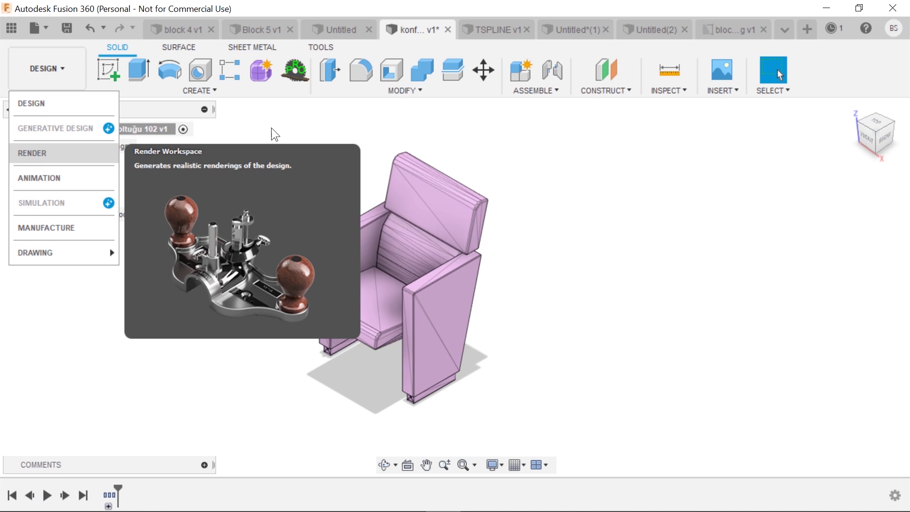
- Put block 4 v1 in Render with settings showing 1280×413 PNG, Local Renderer
{"action": "left_click", "coordinate": [180, 28]}
{"action": "left_click", "coordinate": [54, 60]}
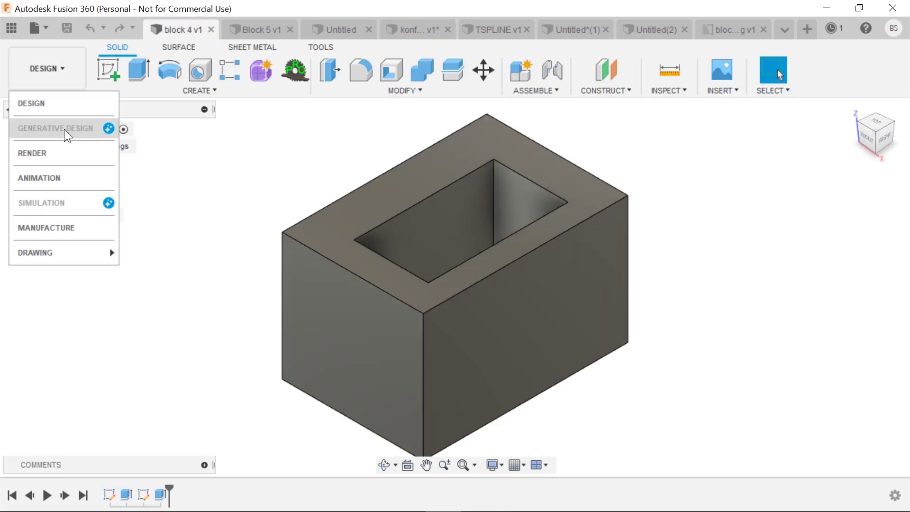
{"action": "left_click", "coordinate": [63, 154]}
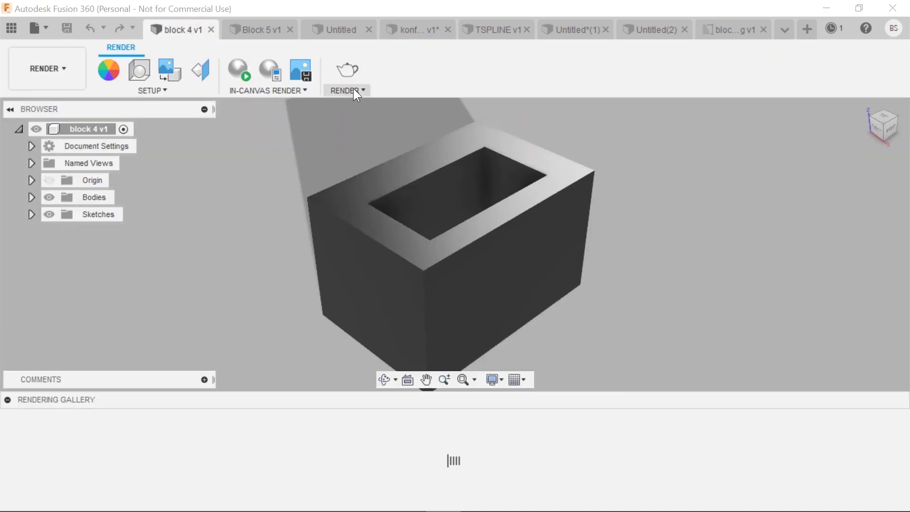
{"action": "left_click", "coordinate": [346, 68]}
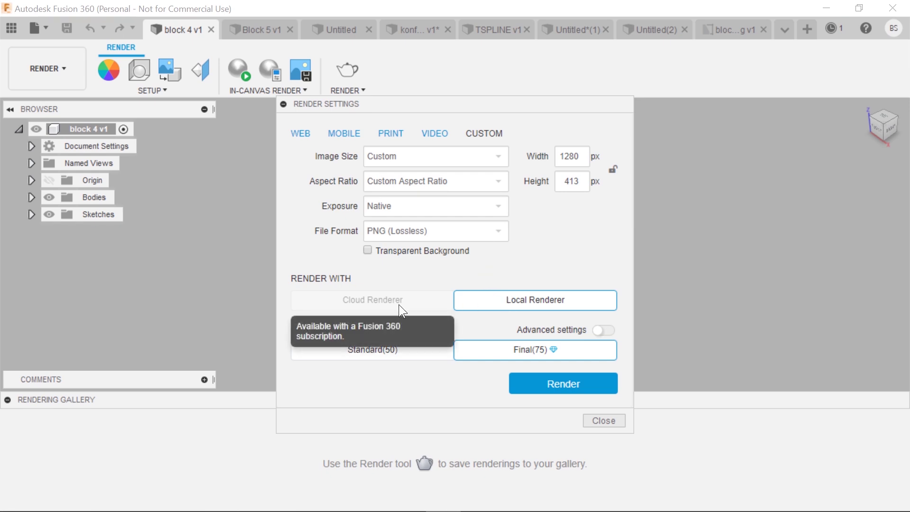
{"action": "left_click", "coordinate": [45, 69]}
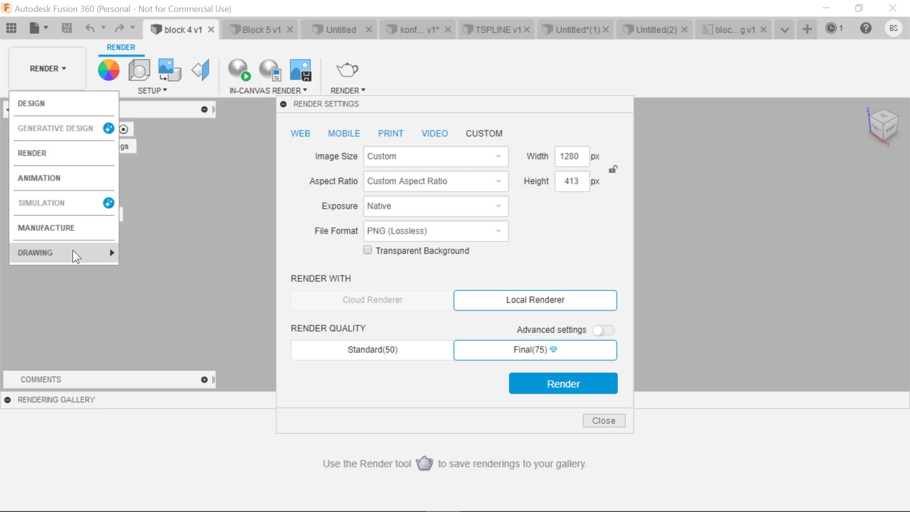
- Create a new drawing of block 4 using the ISO drafting standard
{"action": "left_click", "coordinate": [109, 253]}
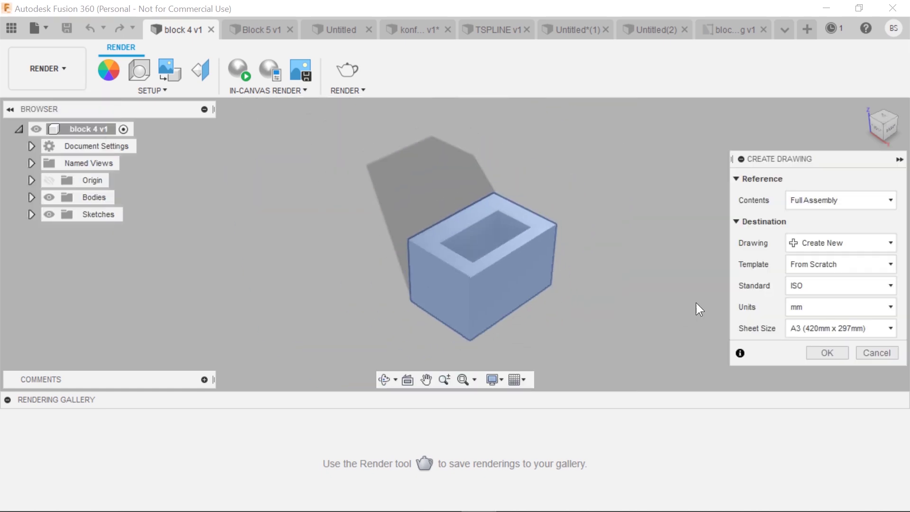
{"action": "left_click", "coordinate": [872, 243]}
{"action": "left_click", "coordinate": [834, 261]}
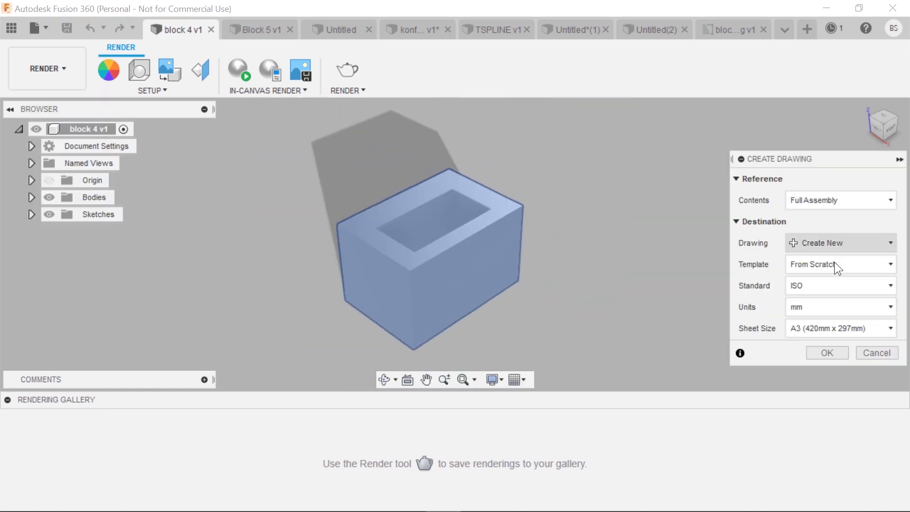
{"action": "left_click", "coordinate": [822, 284]}
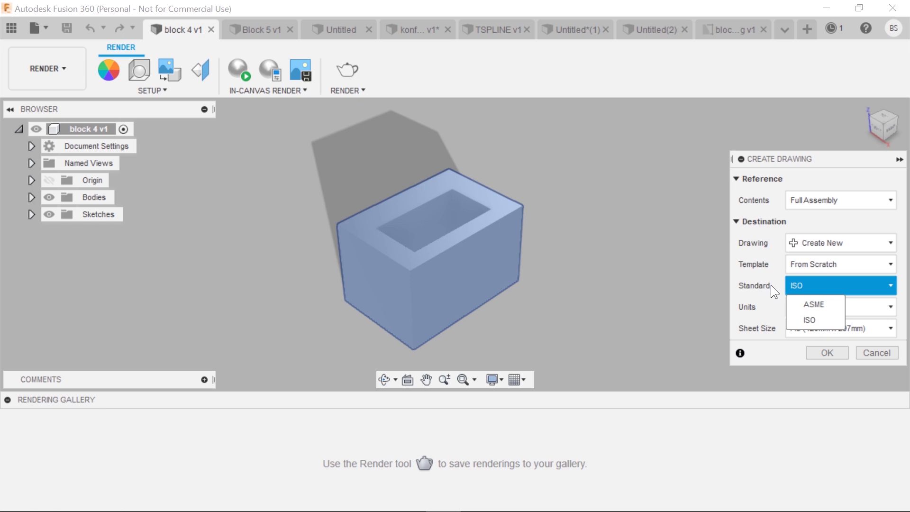
{"action": "left_click", "coordinate": [802, 322]}
{"action": "left_click", "coordinate": [812, 351]}
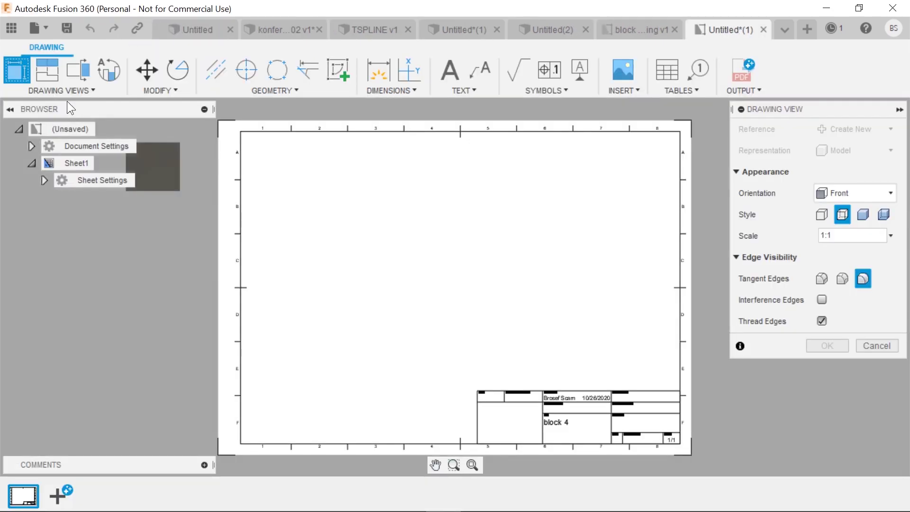
- Place block 4's base view and a projected top view, then check PDF output
{"action": "left_click", "coordinate": [325, 336]}
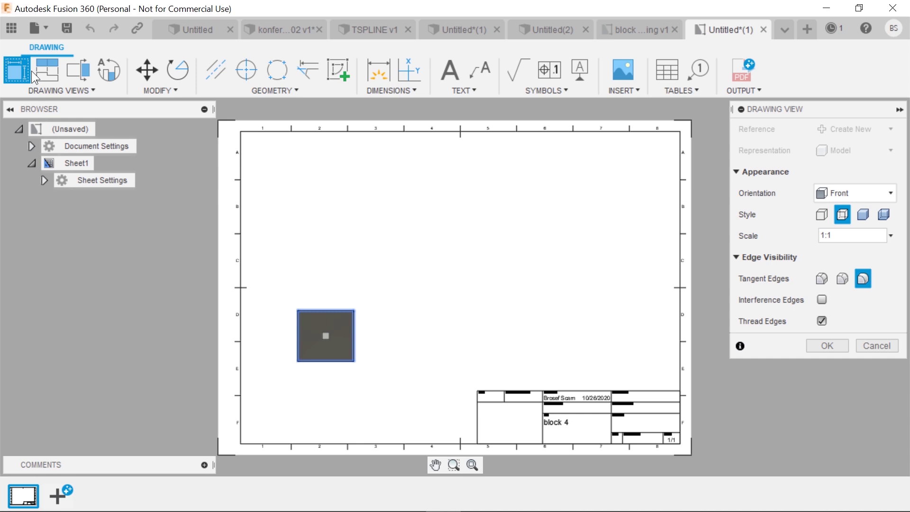
{"action": "left_click", "coordinate": [47, 73]}
{"action": "left_click", "coordinate": [338, 338]}
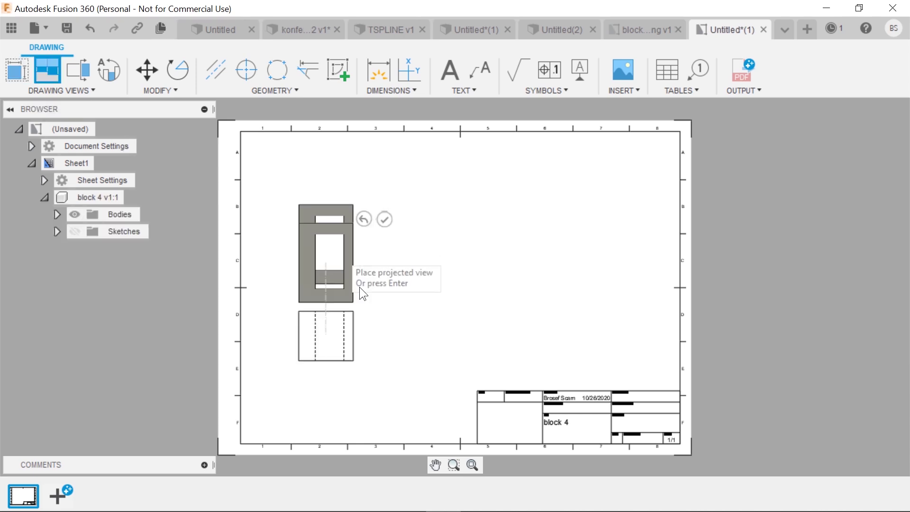
{"action": "left_click", "coordinate": [381, 217]}
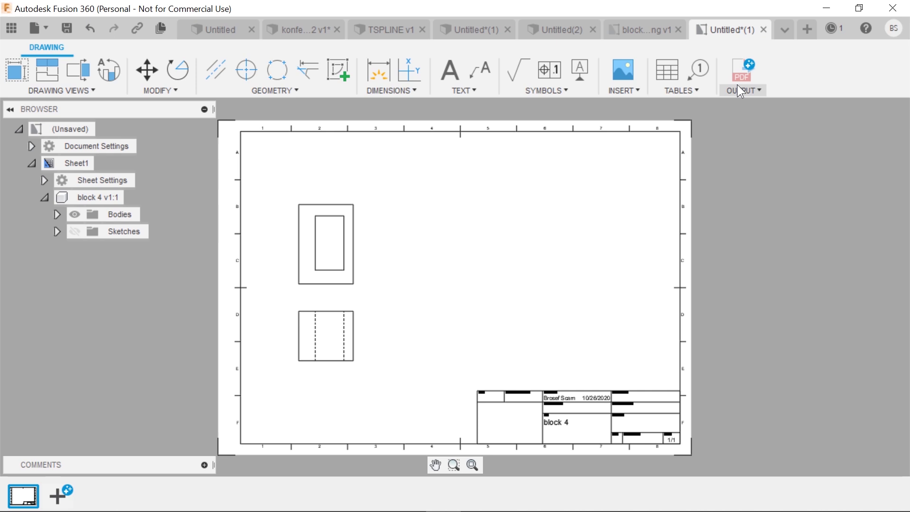
{"action": "left_click", "coordinate": [743, 71]}
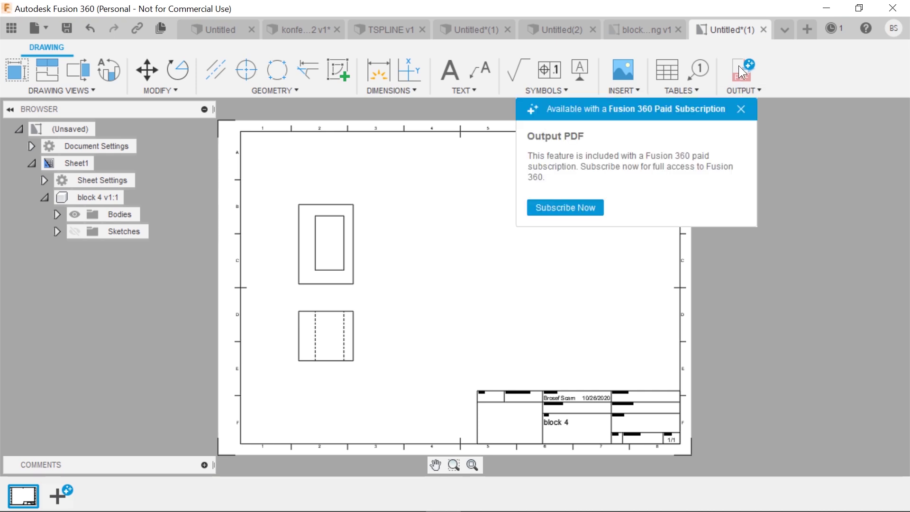
{"action": "left_click", "coordinate": [752, 91]}
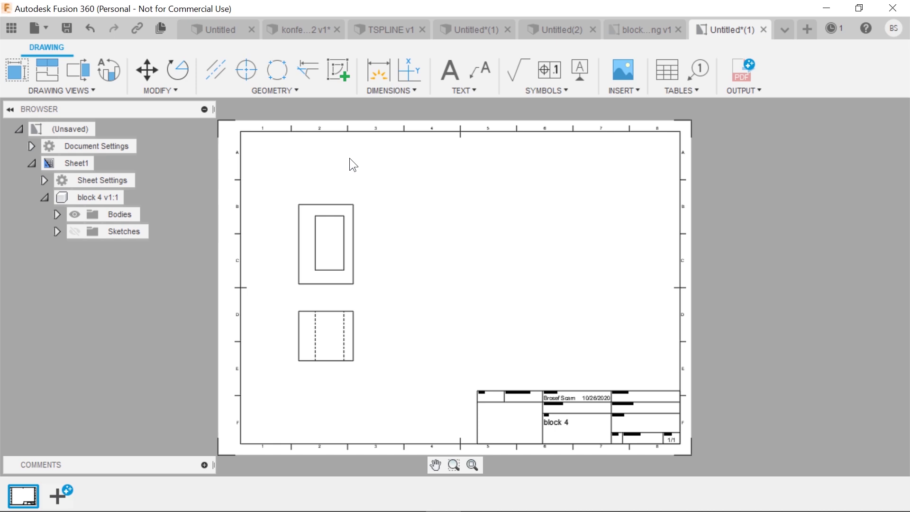
{"action": "left_click", "coordinate": [49, 26]}
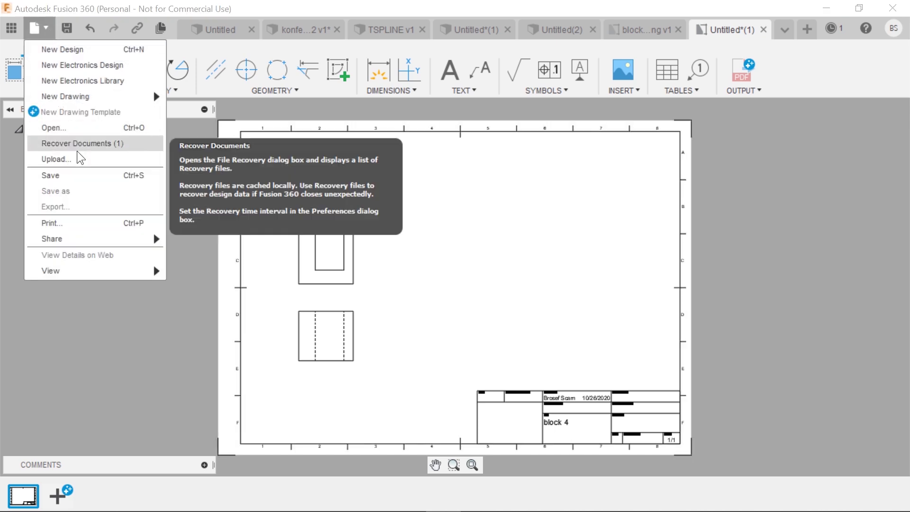
{"action": "left_click", "coordinate": [89, 224]}
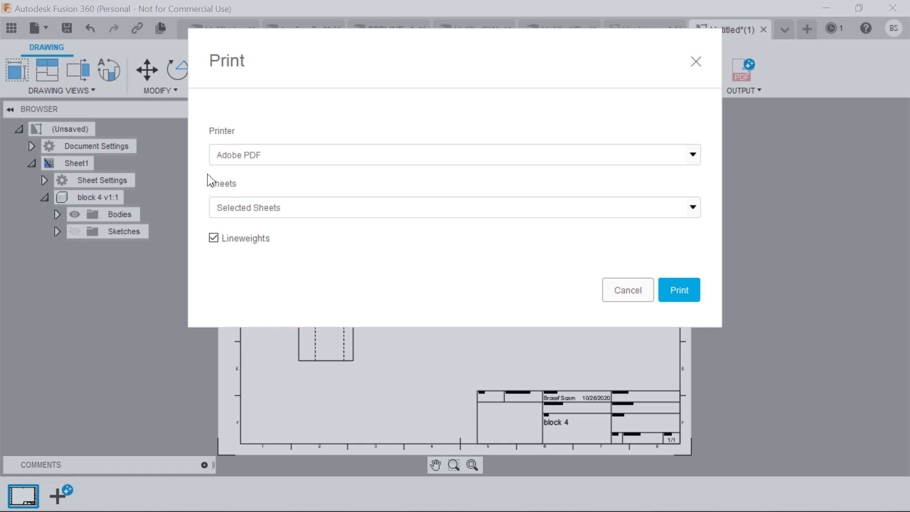
{"action": "left_click", "coordinate": [268, 158]}
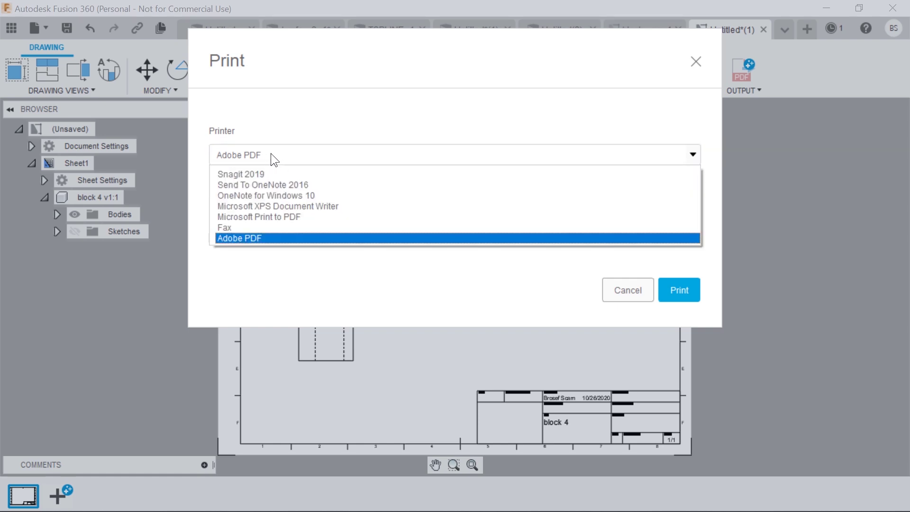
{"action": "key", "text": "Escape"}
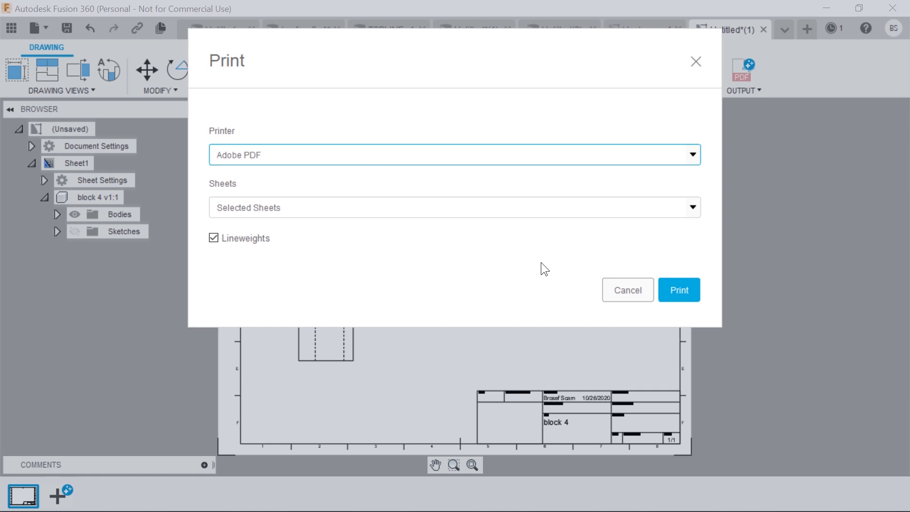
{"action": "left_click", "coordinate": [634, 290]}
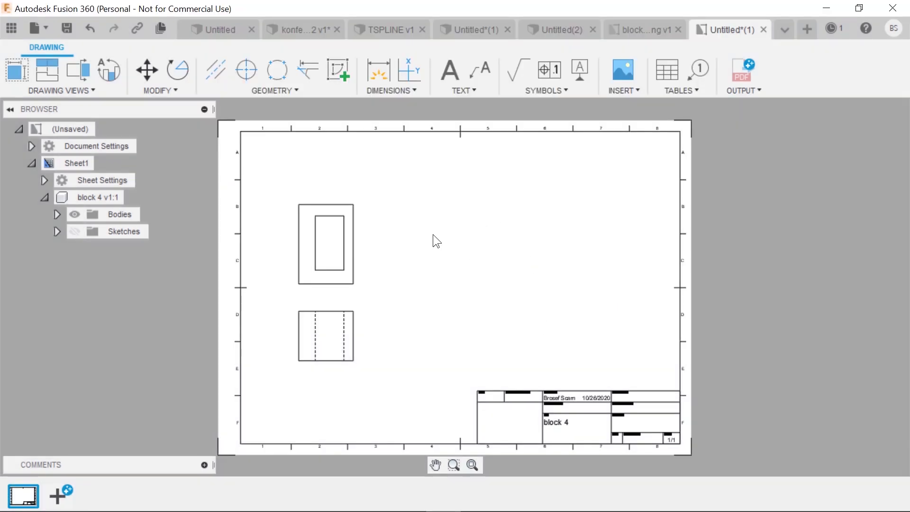
- Switch to the BLOCK 25 v1 cube design in the Design workspace
{"action": "left_click", "coordinate": [68, 497]}
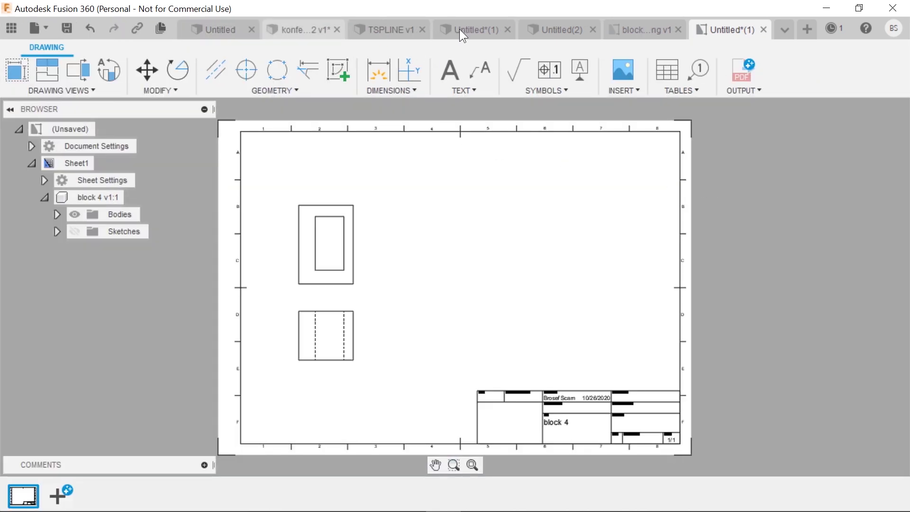
{"action": "left_click", "coordinate": [782, 27]}
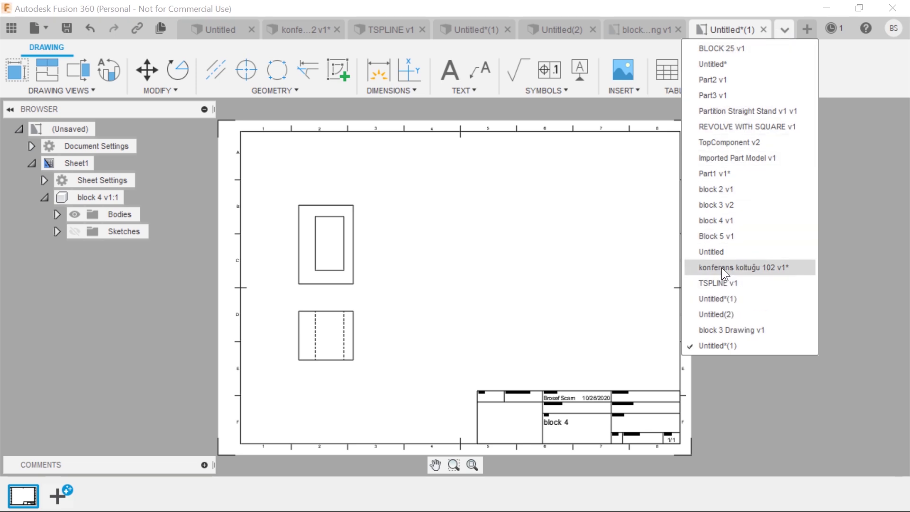
{"action": "left_click", "coordinate": [721, 54]}
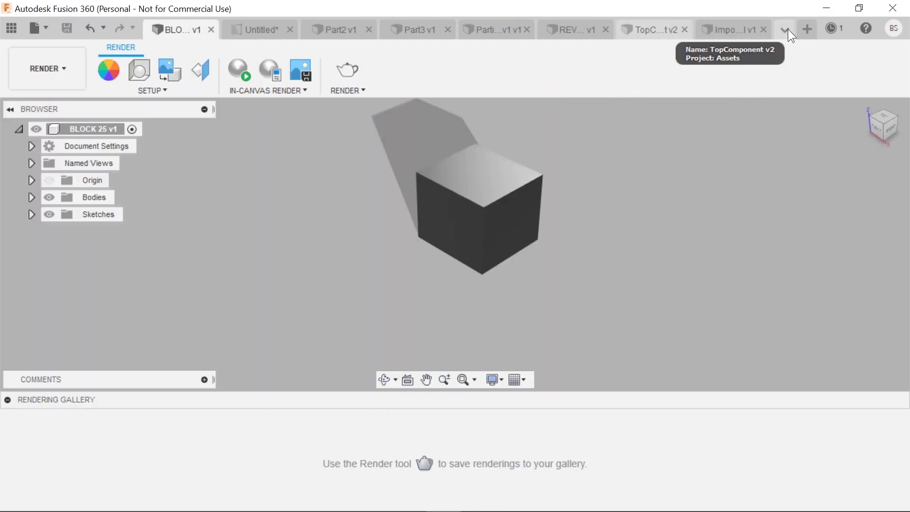
{"action": "left_click", "coordinate": [54, 73]}
{"action": "left_click", "coordinate": [58, 105]}
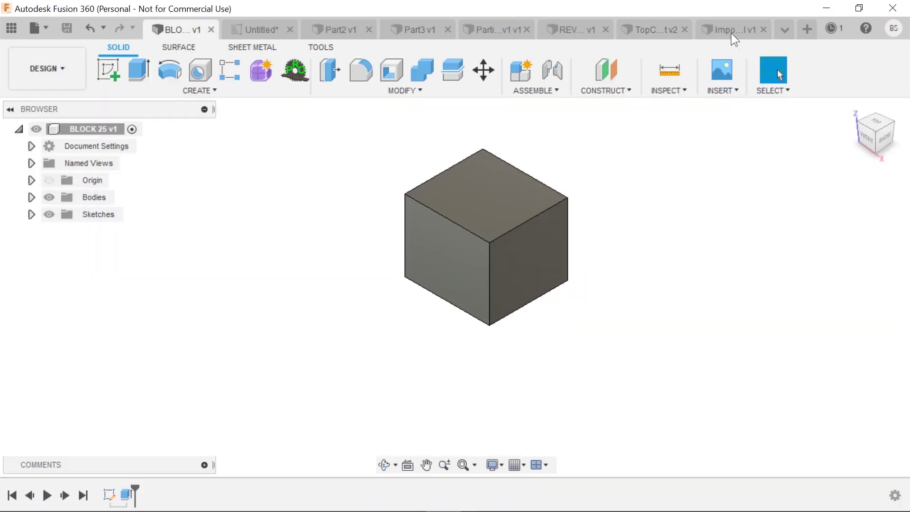
{"action": "left_click", "coordinate": [783, 29]}
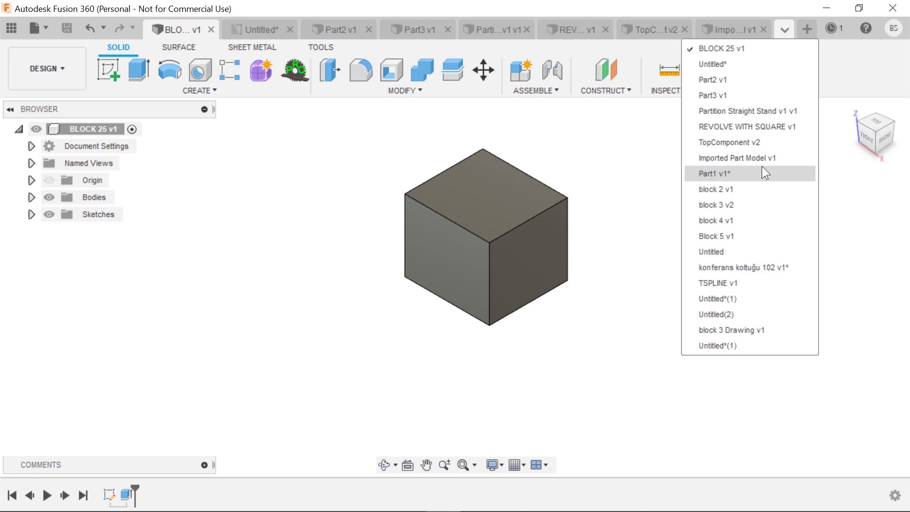
{"action": "left_click", "coordinate": [40, 28]}
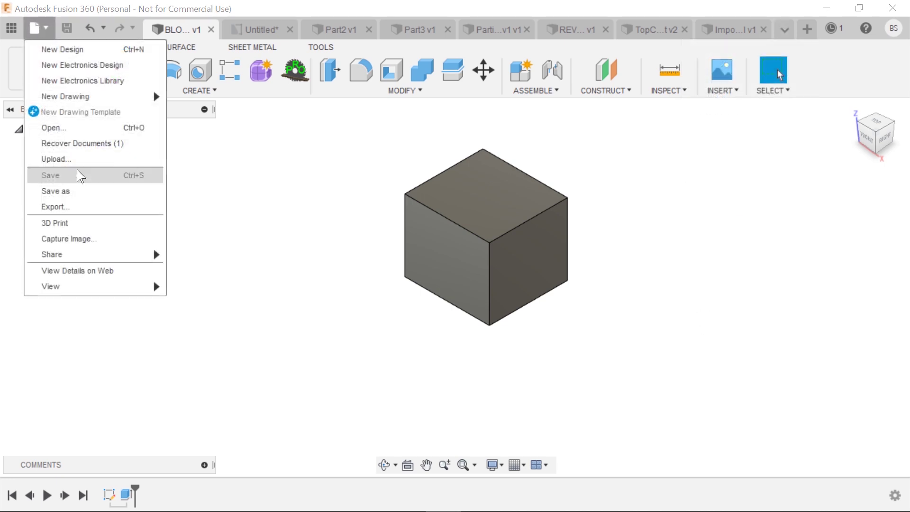
- Upload bracket.sldprt to Admin Project and close the upload job status
{"action": "left_click", "coordinate": [77, 157]}
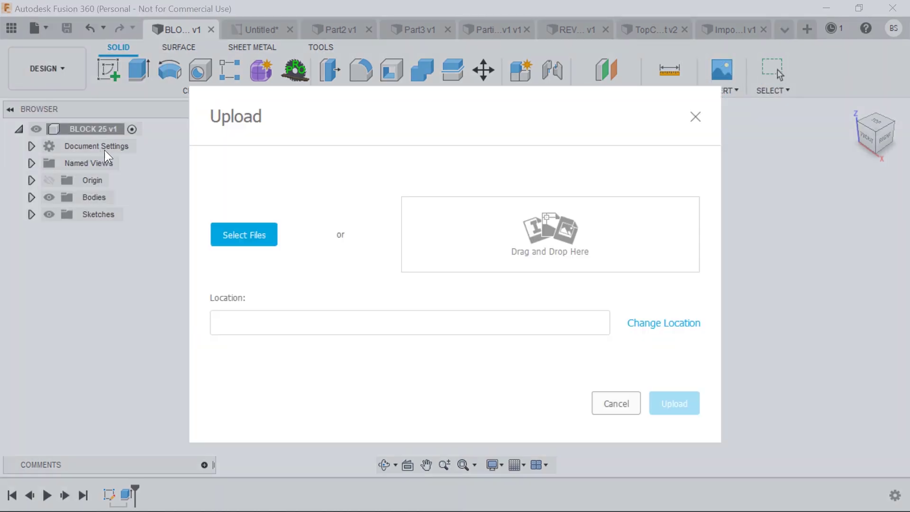
{"action": "left_click", "coordinate": [254, 233]}
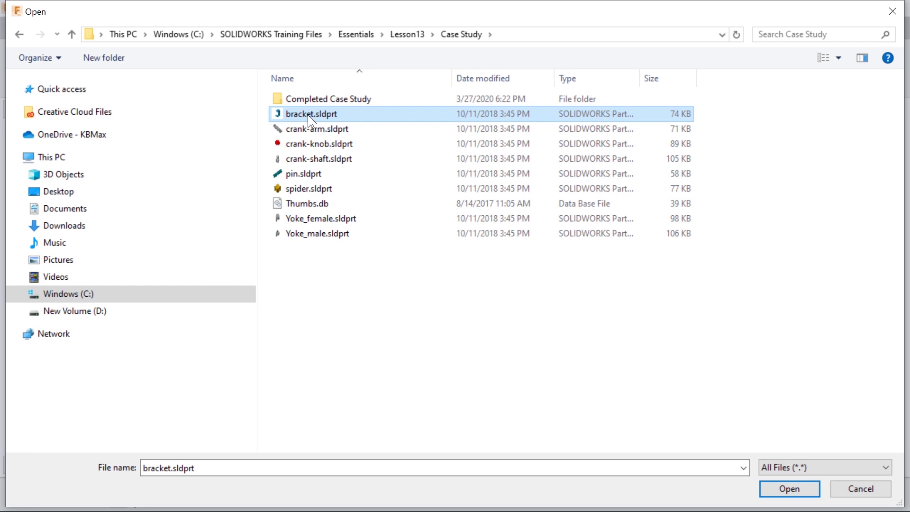
{"action": "double_click", "coordinate": [309, 115]}
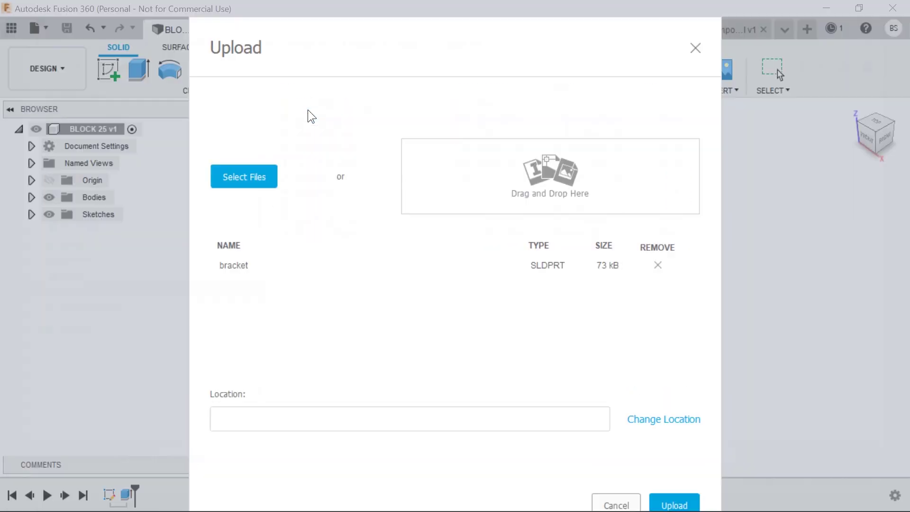
{"action": "left_click", "coordinate": [675, 504]}
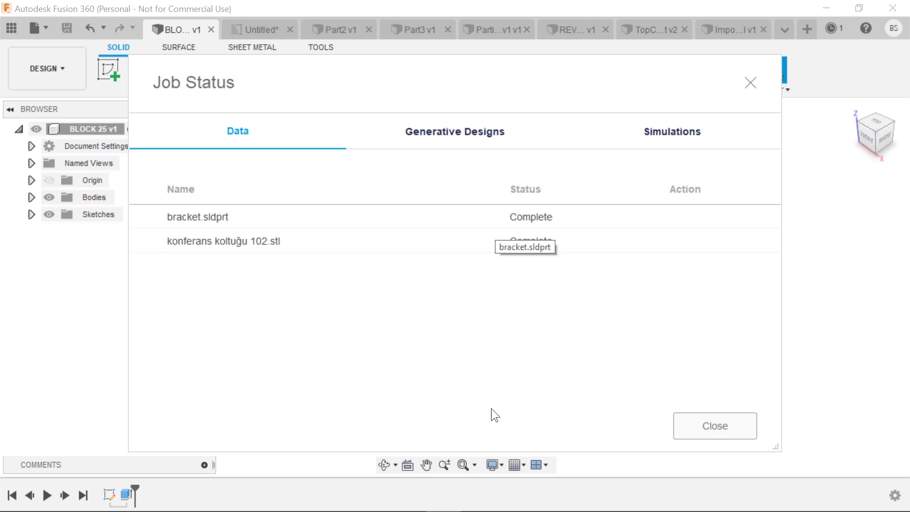
{"action": "left_click", "coordinate": [715, 426]}
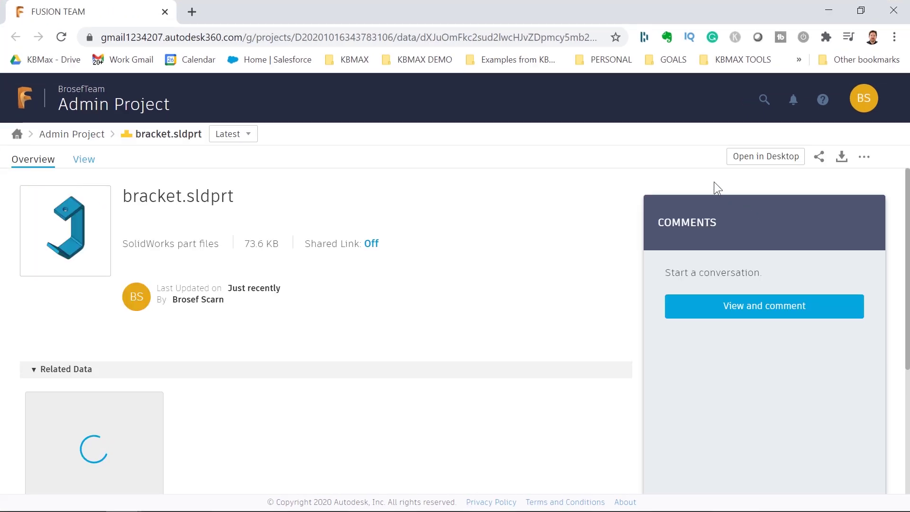
{"action": "left_click", "coordinate": [837, 11]}
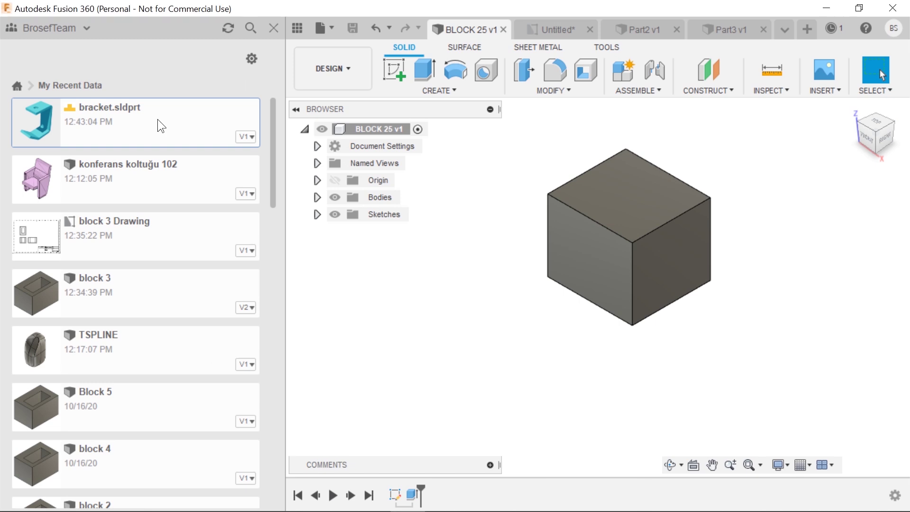
- Close the Data panel so the BLOCK 25 v1 cube is visible
{"action": "left_click", "coordinate": [274, 28]}
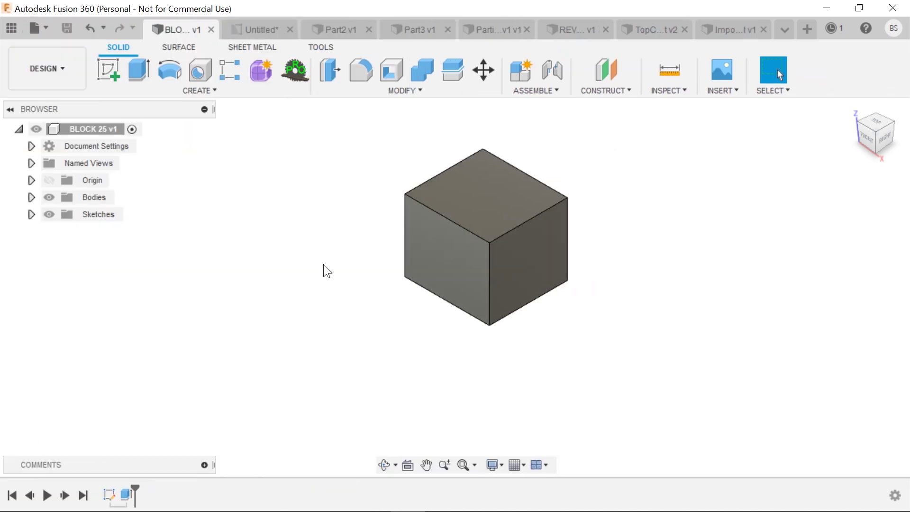
{"action": "left_click", "coordinate": [46, 27]}
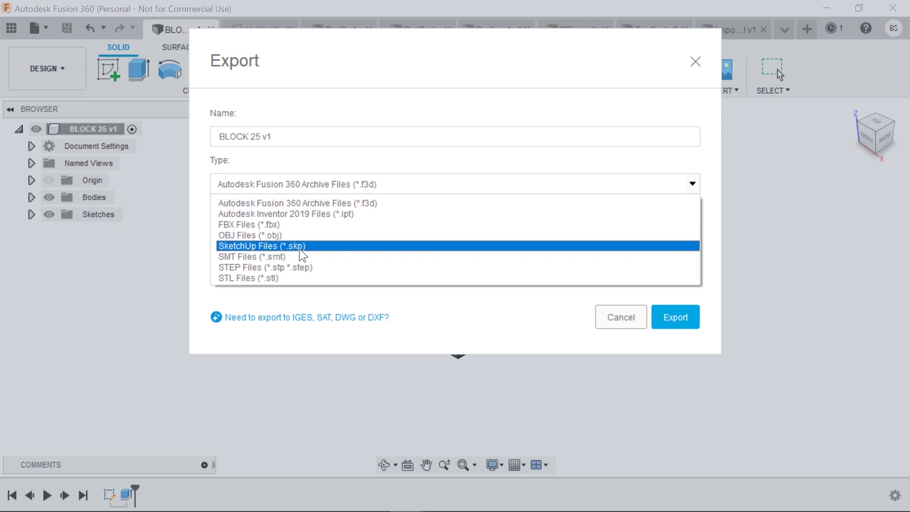
- Export BLOCK 25 v1 as Autodesk Inventor 2019 Files (*.ipt)
{"action": "left_click", "coordinate": [303, 214]}
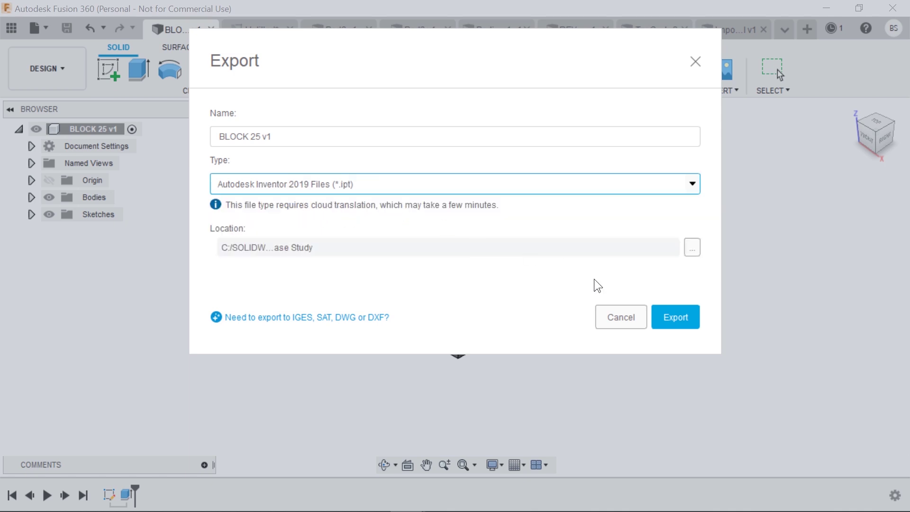
{"action": "left_click", "coordinate": [689, 319]}
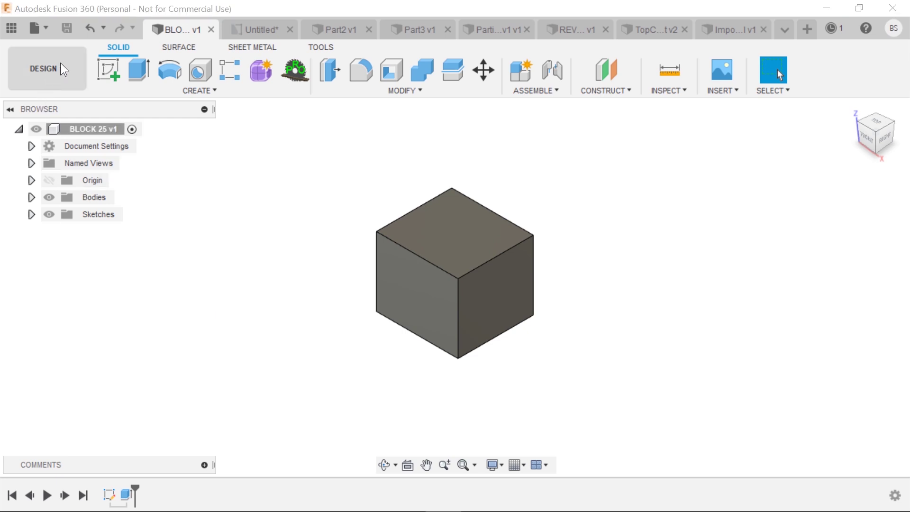
- Switch to the Manufacture workspace and create a new setup
{"action": "left_click", "coordinate": [76, 62]}
{"action": "left_click", "coordinate": [74, 232]}
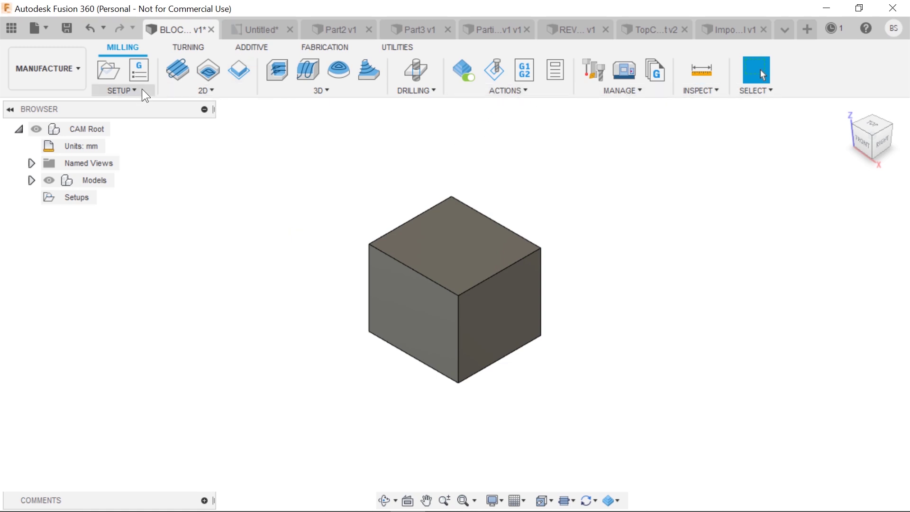
{"action": "left_click", "coordinate": [117, 95]}
{"action": "left_click", "coordinate": [126, 105]}
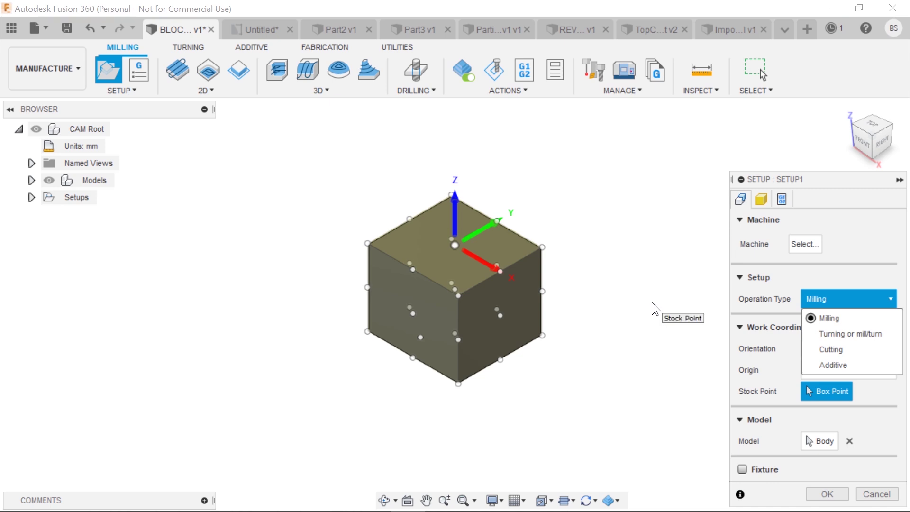
- Change the setup's operation type from Milling to Additive, then close the Machine Library without choosing a machine
{"action": "left_click", "coordinate": [653, 302]}
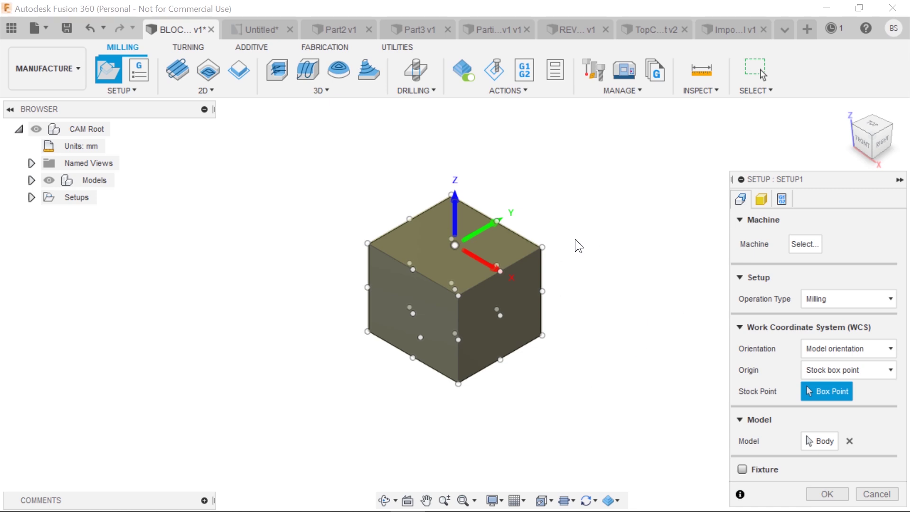
{"action": "left_click", "coordinate": [856, 299]}
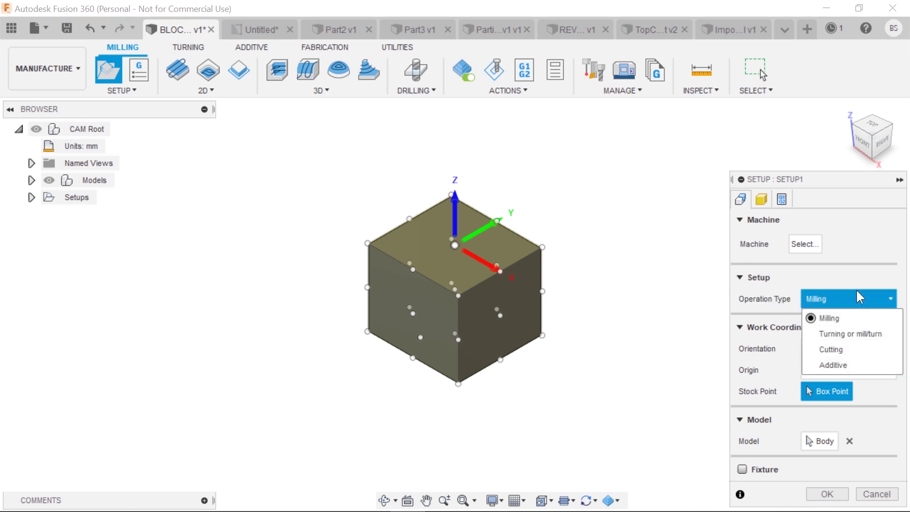
{"action": "left_click", "coordinate": [855, 366]}
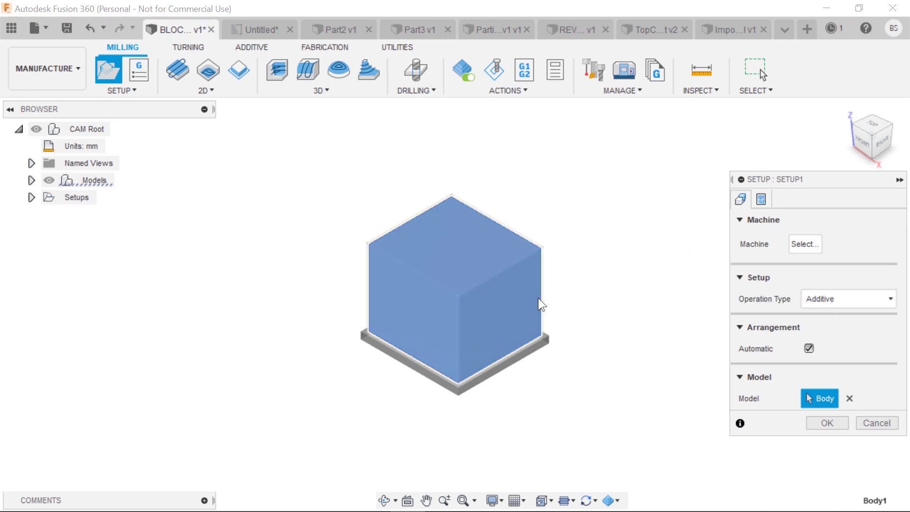
{"action": "left_click", "coordinate": [815, 243]}
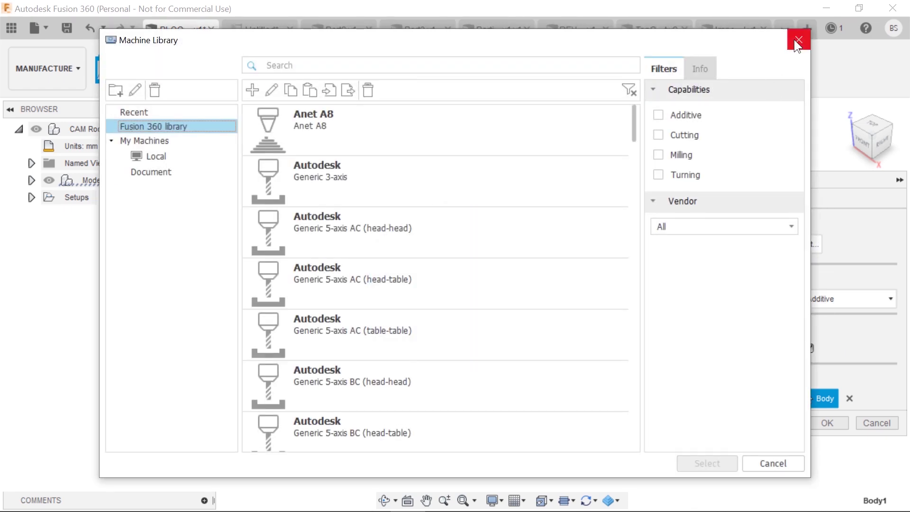
{"action": "left_click", "coordinate": [800, 40]}
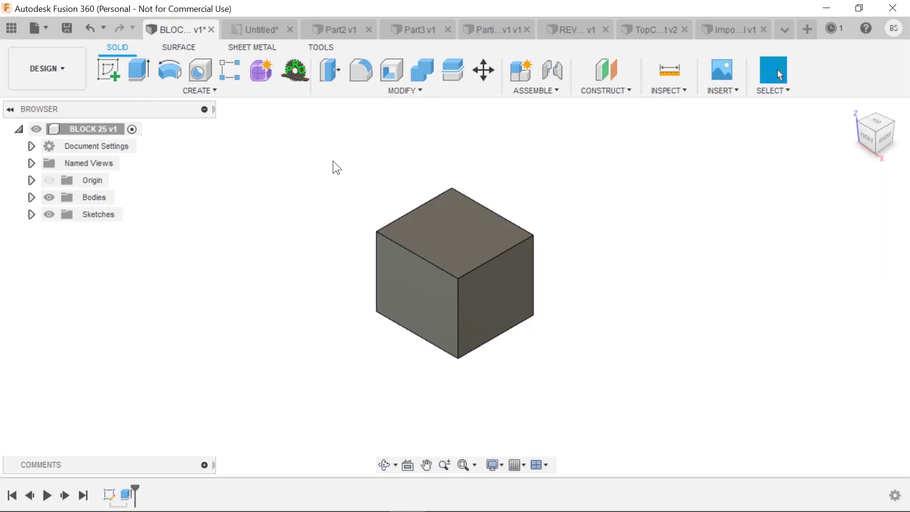